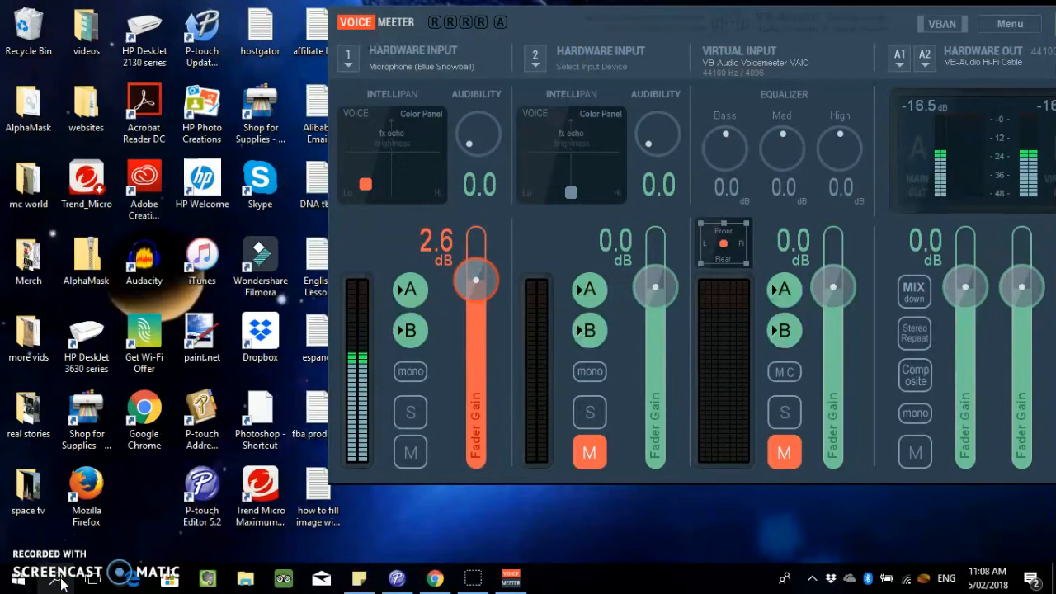
Find the Run app in Windows search and run %temp% to open the temporary files folder.
left_click(61, 583)
type("run")
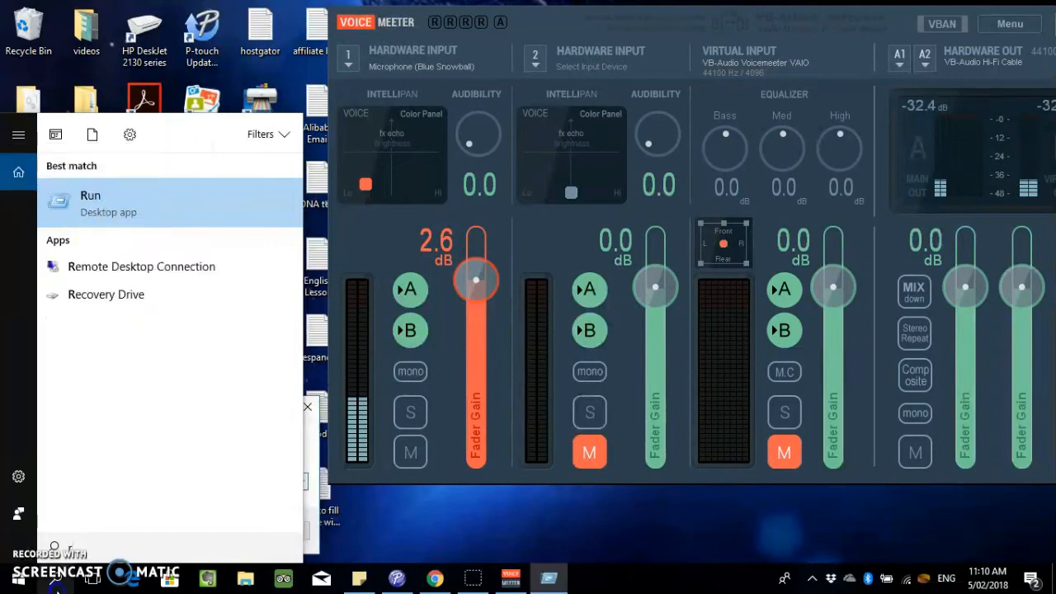
double_click(104, 481)
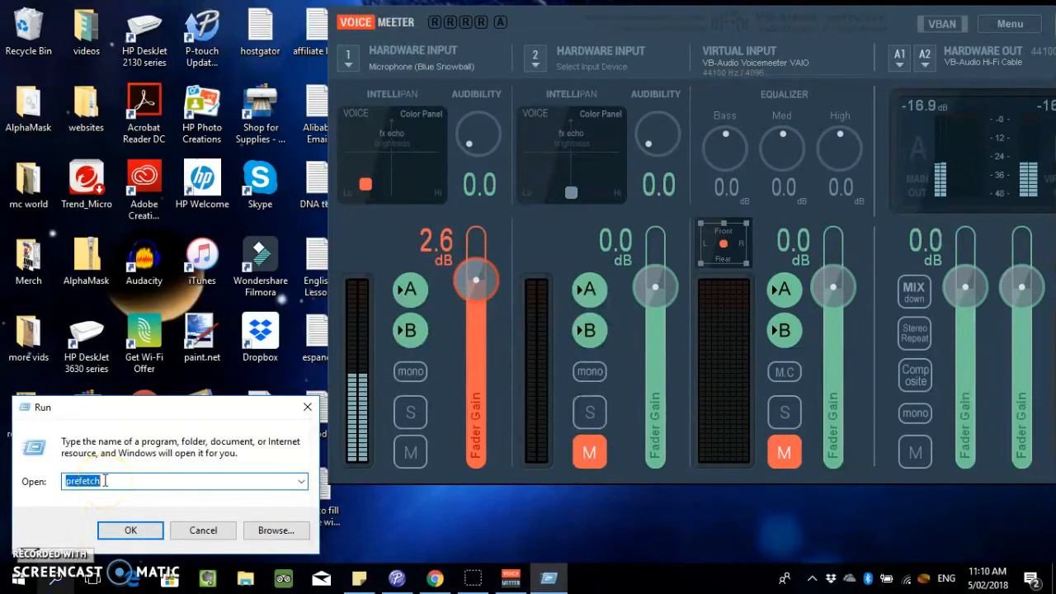
type("%temp")
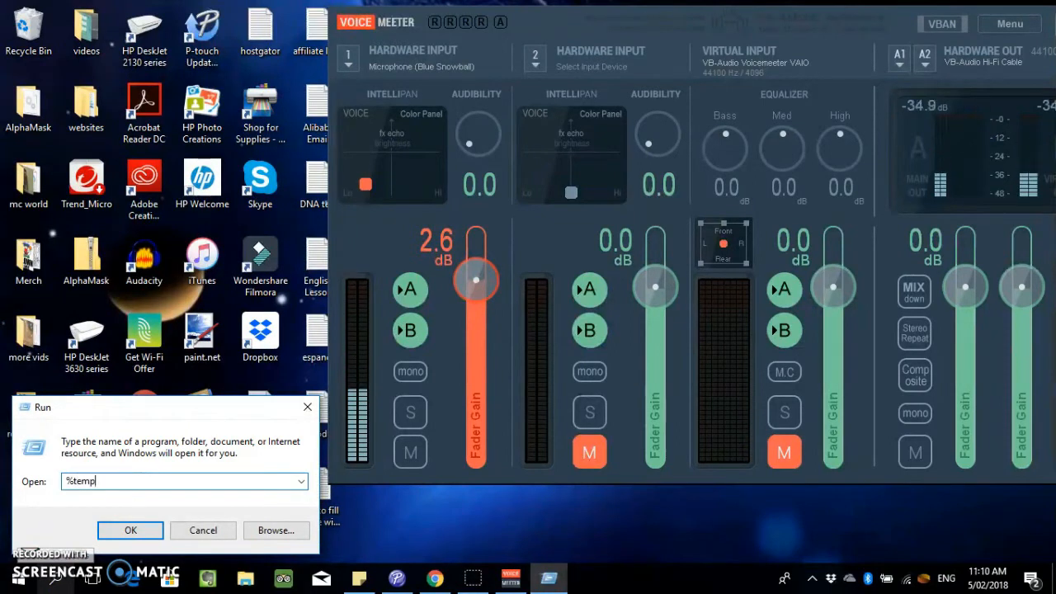
type("%")
left_click(130, 530)
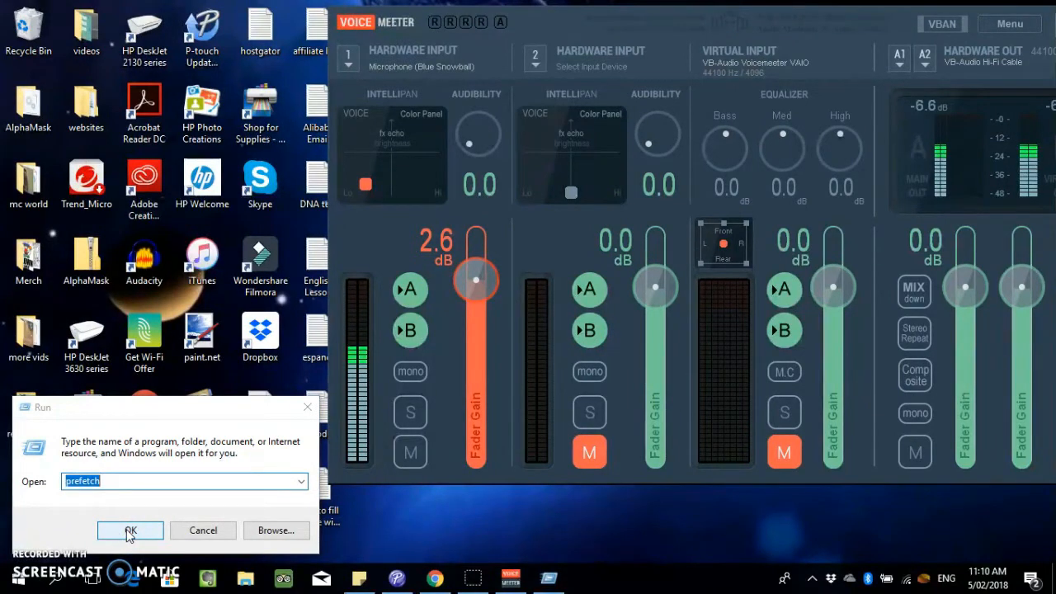
type("%temp")
left_click(173, 501)
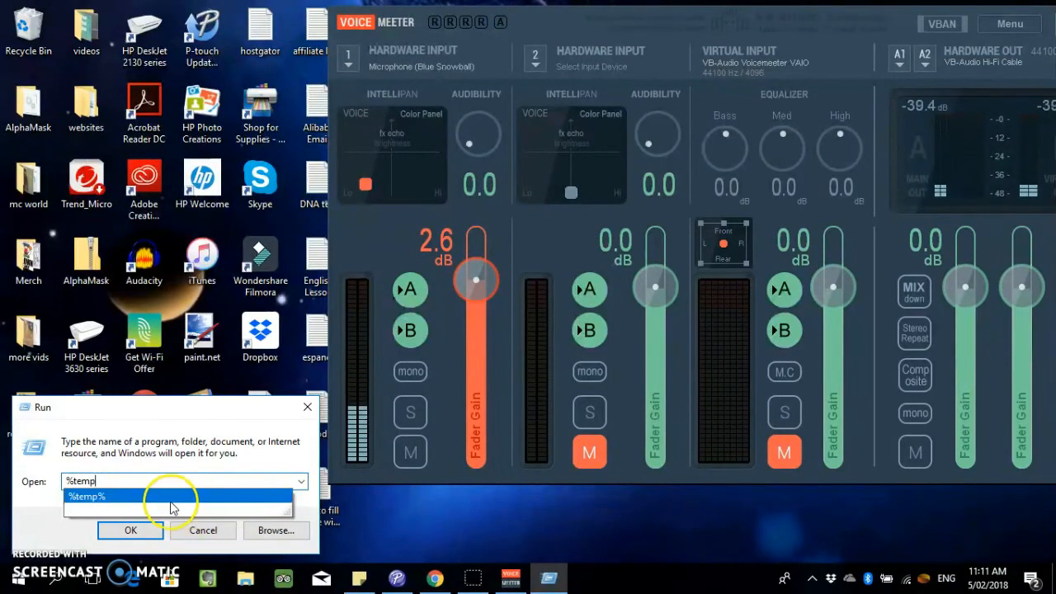
left_click(161, 496)
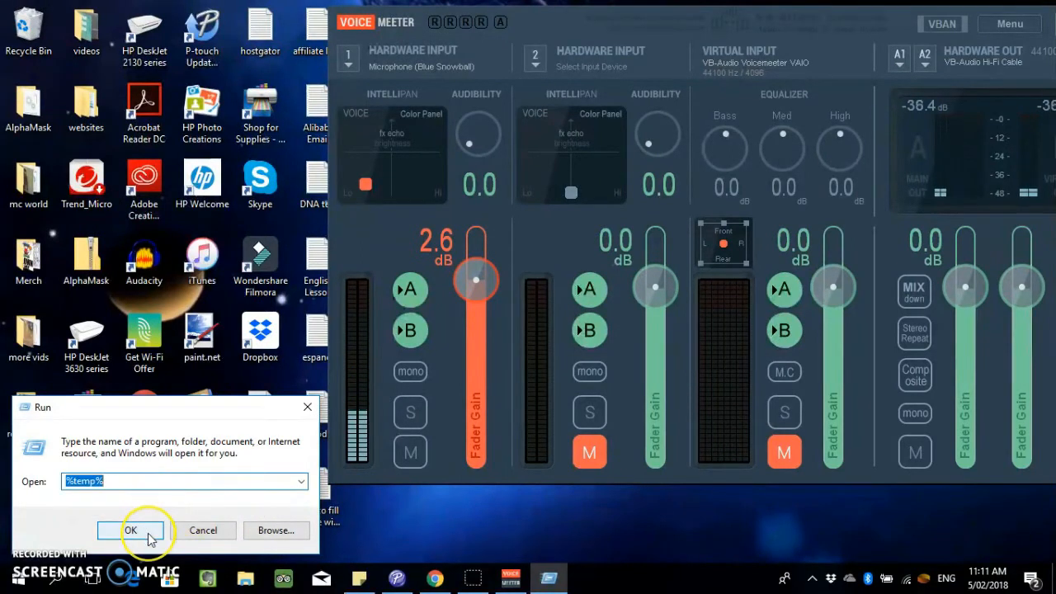
left_click(149, 536)
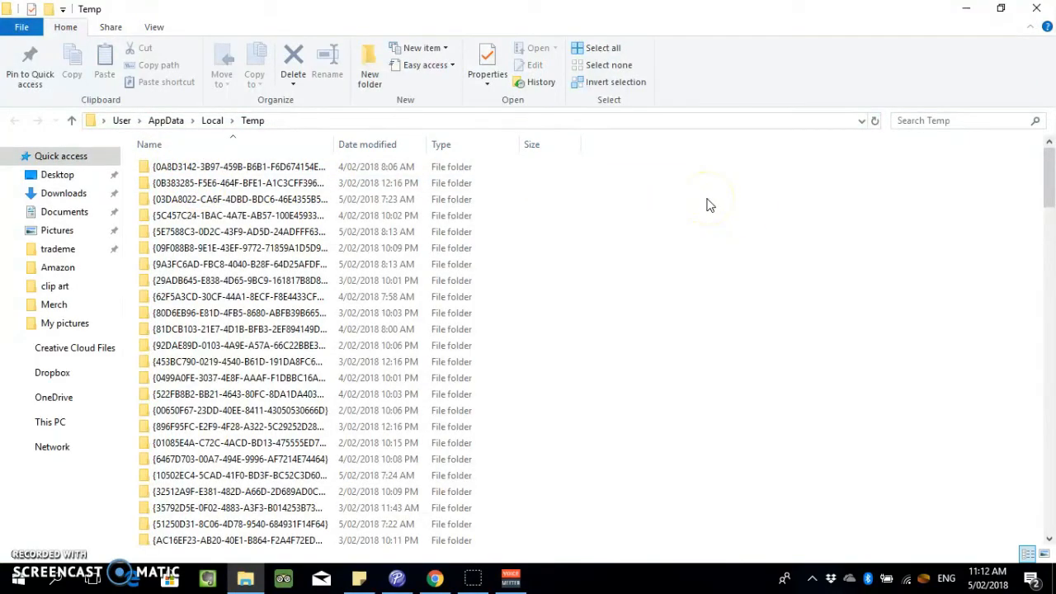
Look through the folders and files in the Temp folder, and close its window.
scroll(690, 201, "down", 2)
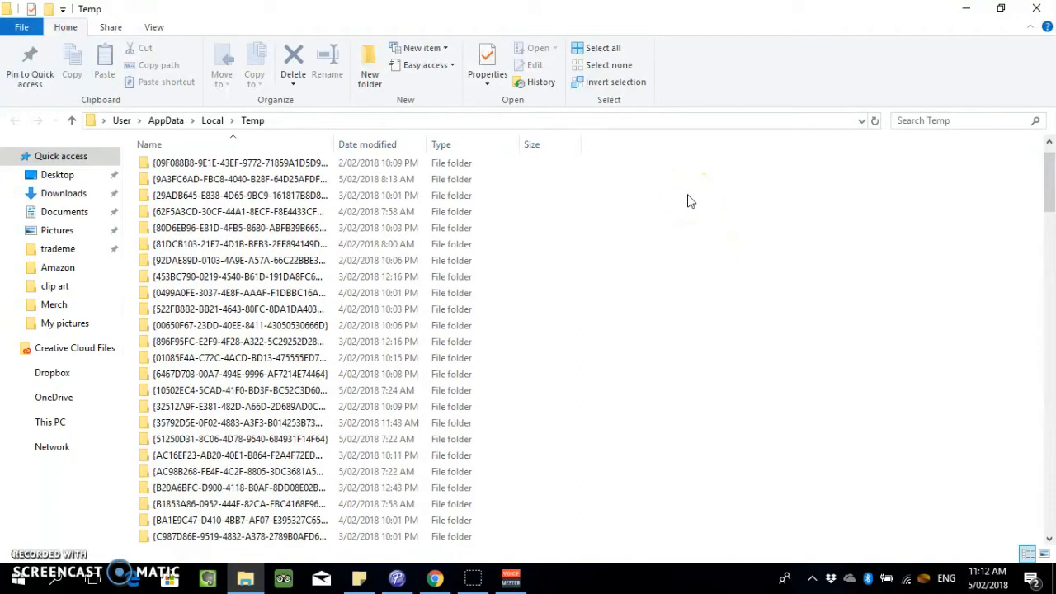
scroll(690, 202, "down", 1)
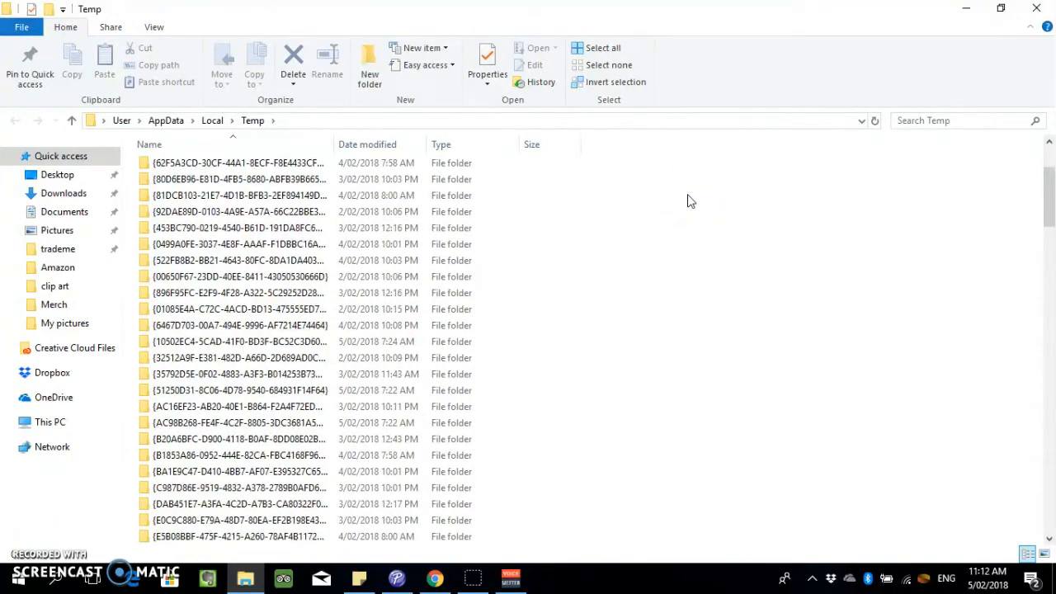
scroll(690, 201, "down", 7)
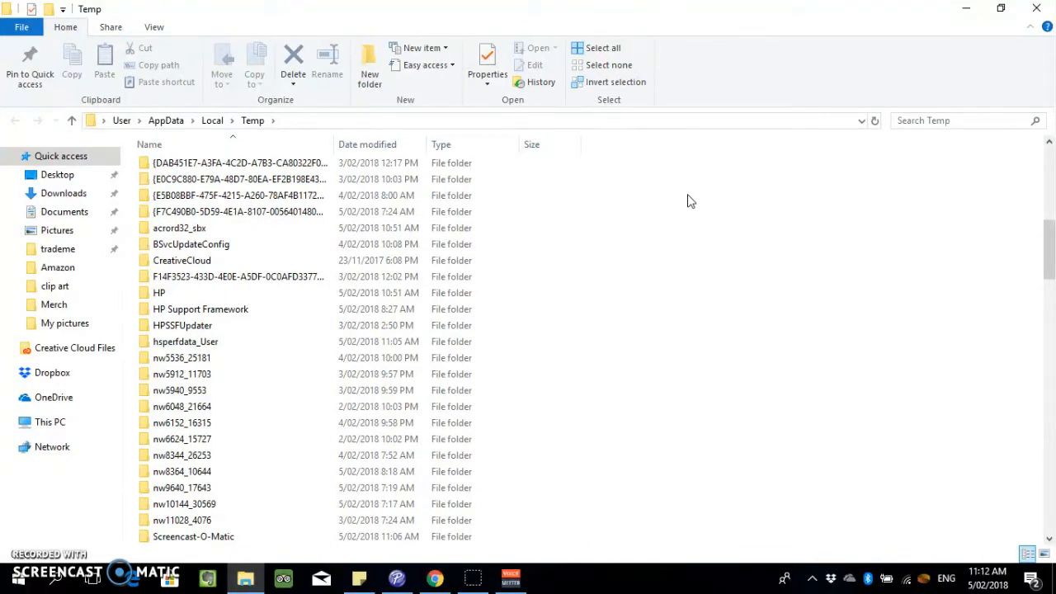
scroll(229, 544, "down", 4)
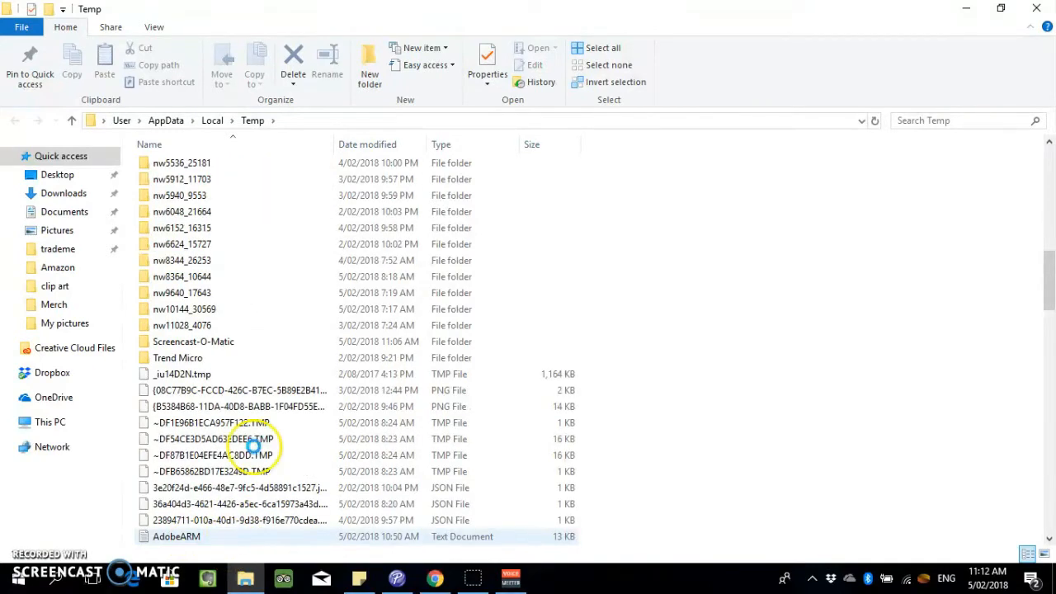
scroll(274, 357, "up", 8)
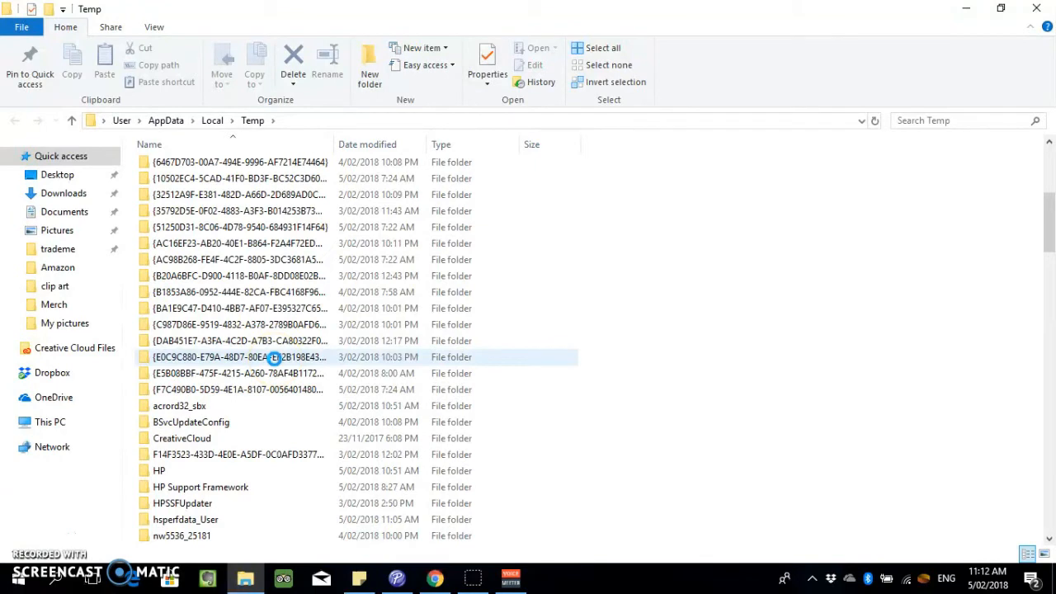
scroll(276, 363, "up", 6)
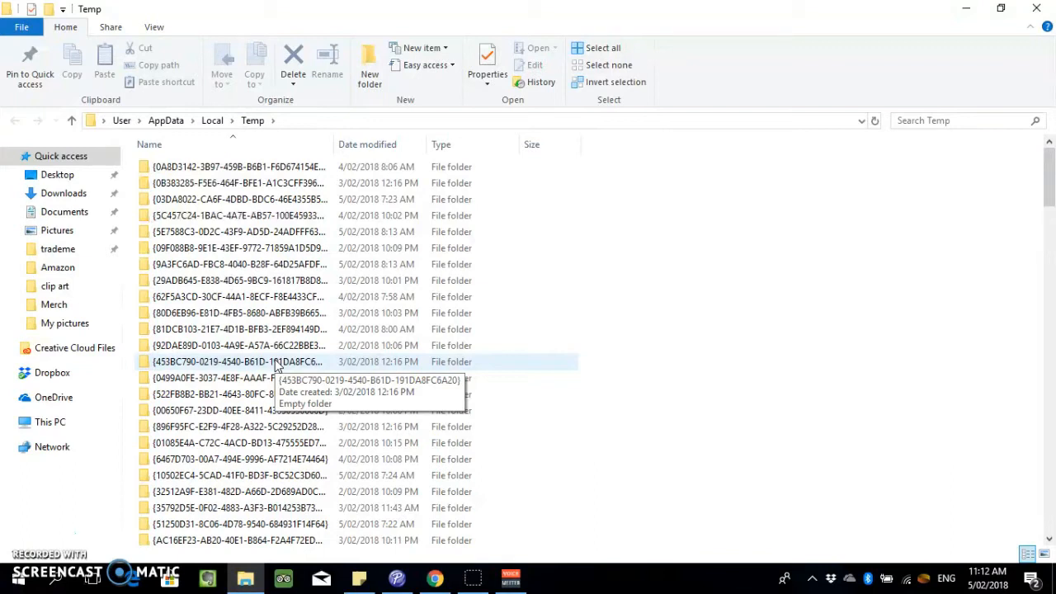
left_click(691, 361)
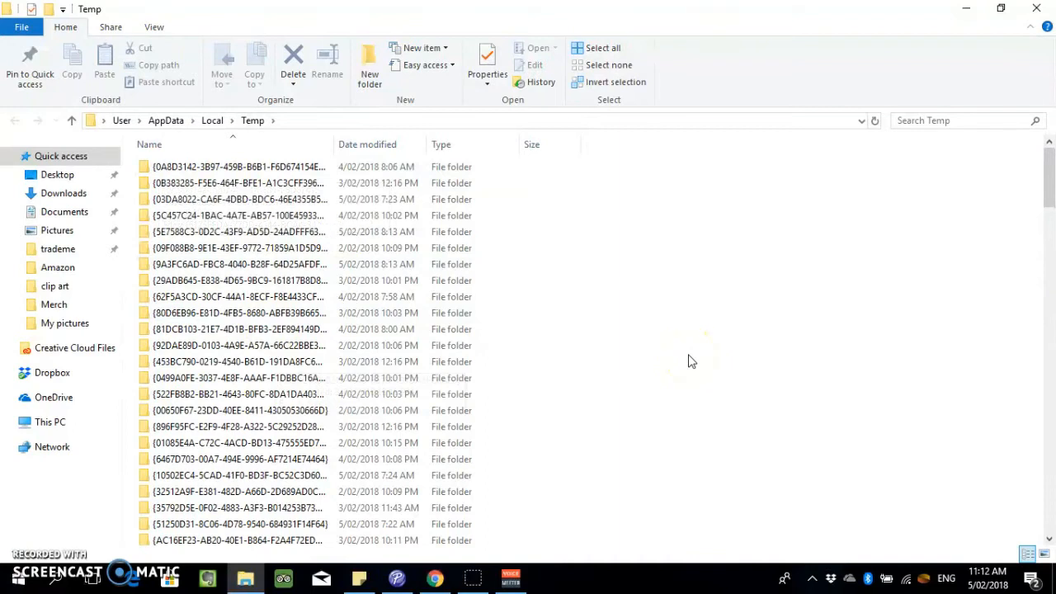
left_click(1038, 8)
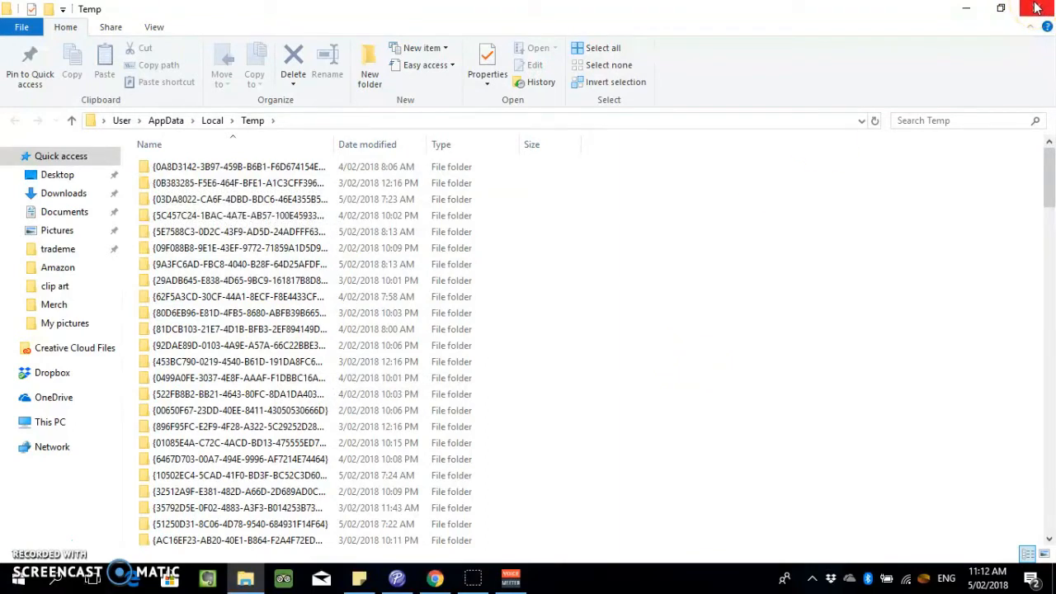
left_click(1037, 8)
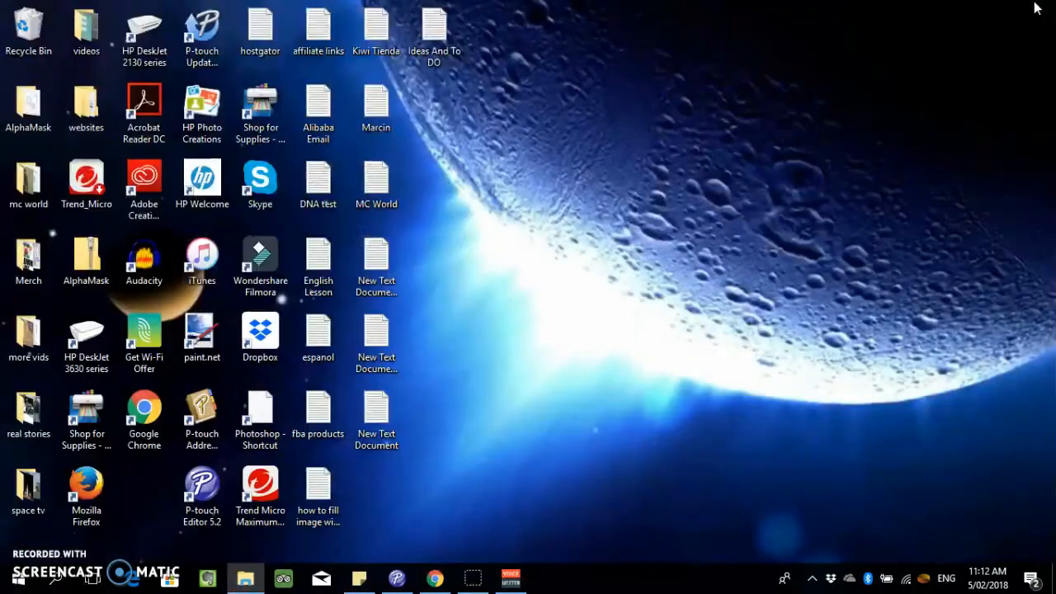
Search Windows for "control" and open the Uninstall a program list.
left_click(52, 590)
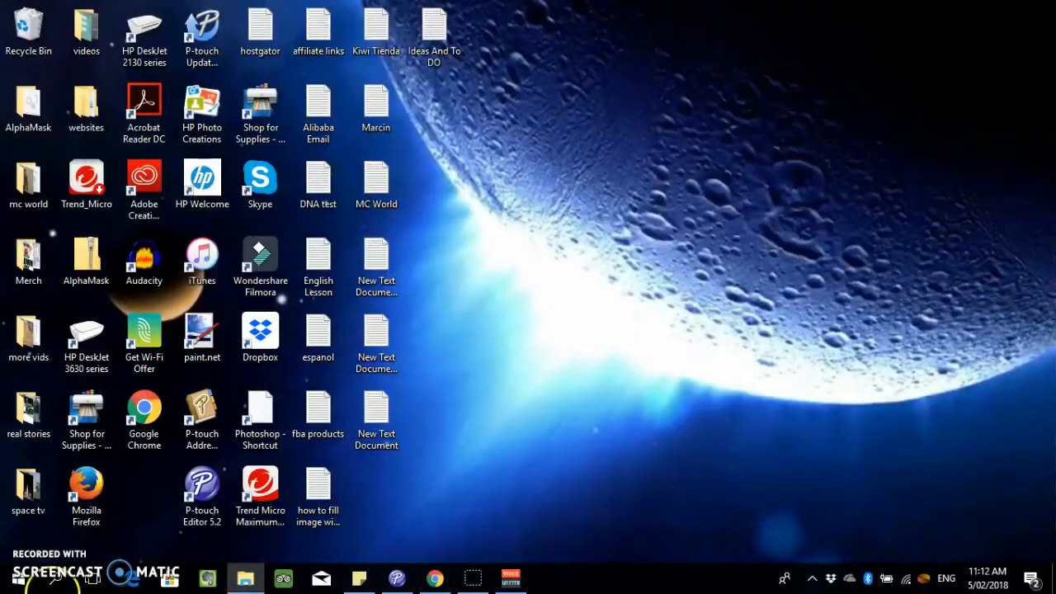
left_click(54, 580)
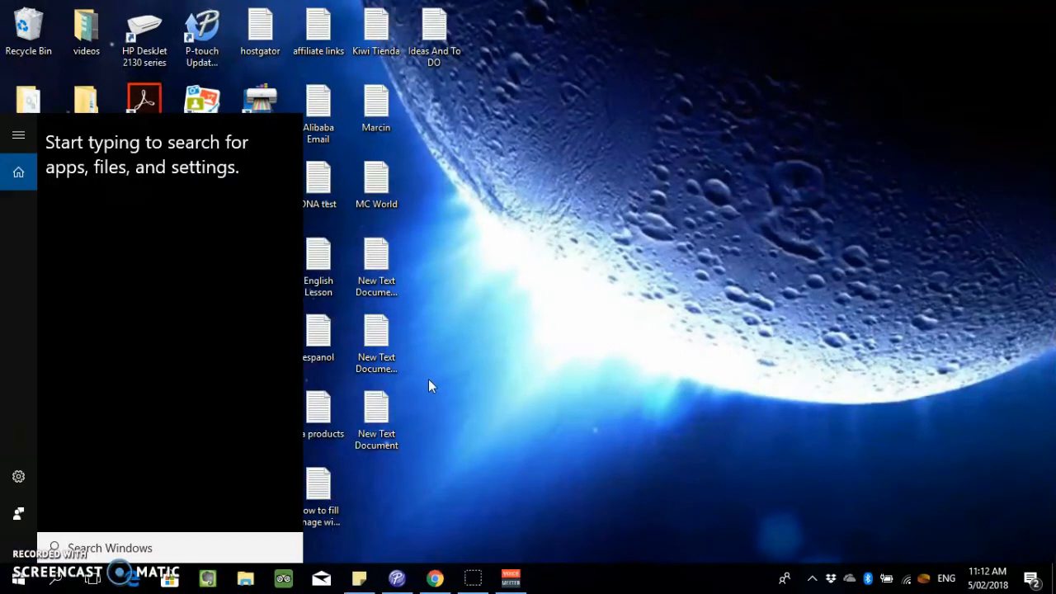
type("control pan")
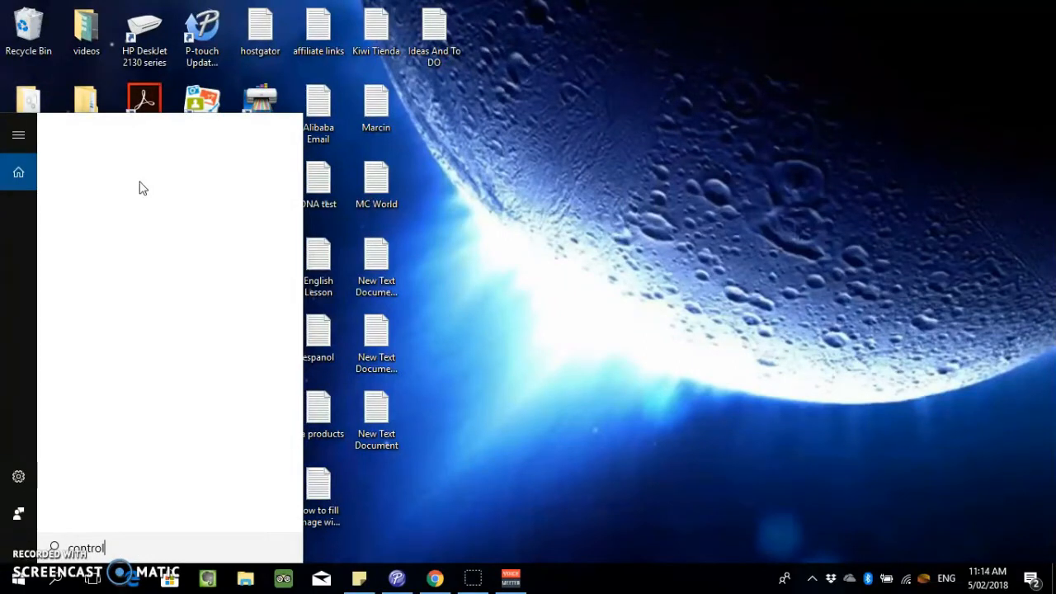
left_click(122, 201)
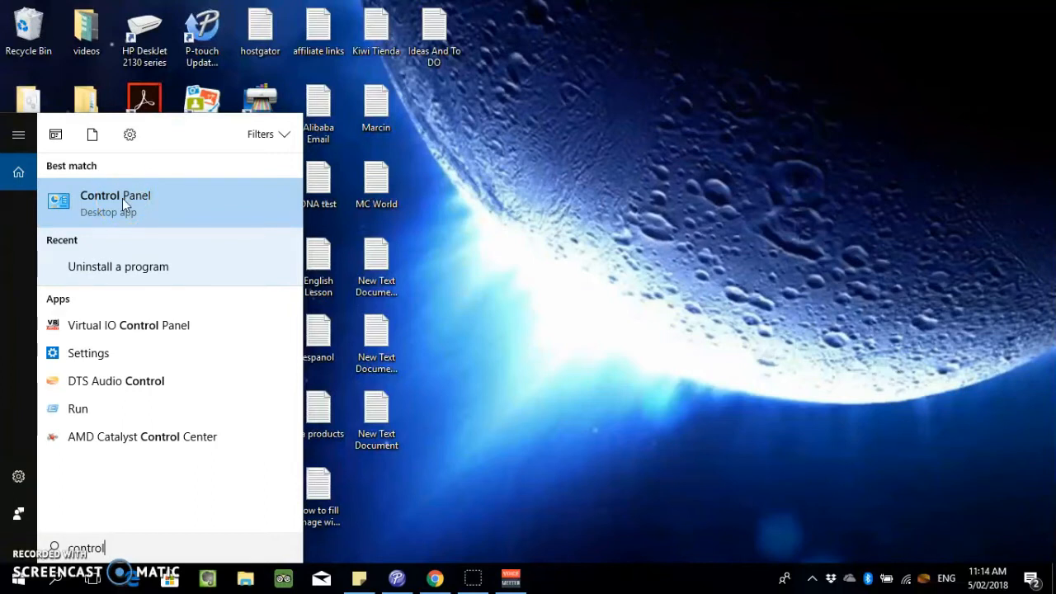
left_click(135, 268)
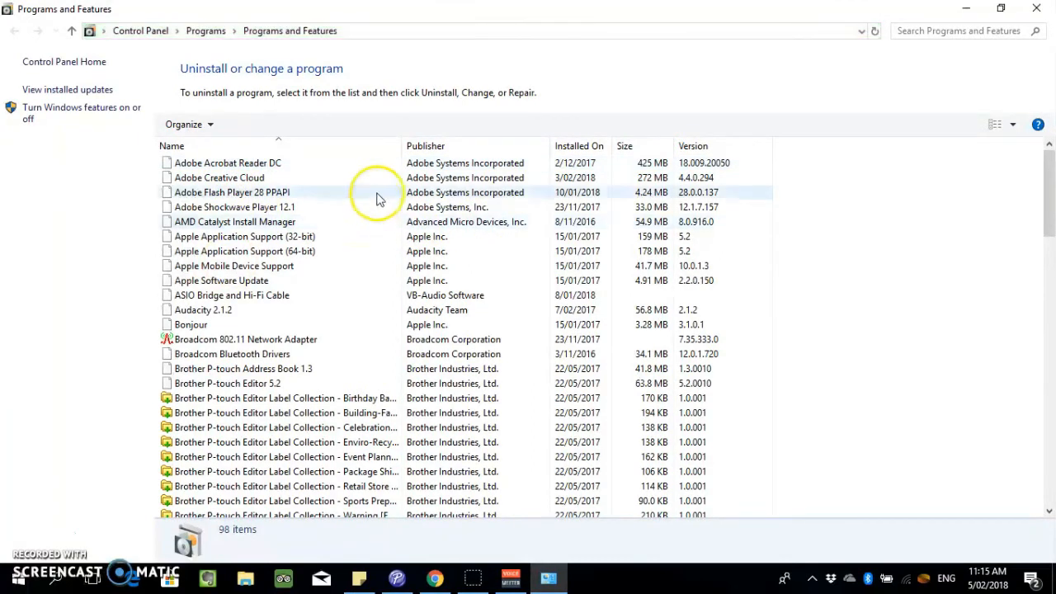
Review the installed programs for ones to uninstall, selecting Adobe Acrobat Reader DC and HP DeskJet 3630 series Help as examples, and leave the list.
left_click(245, 168)
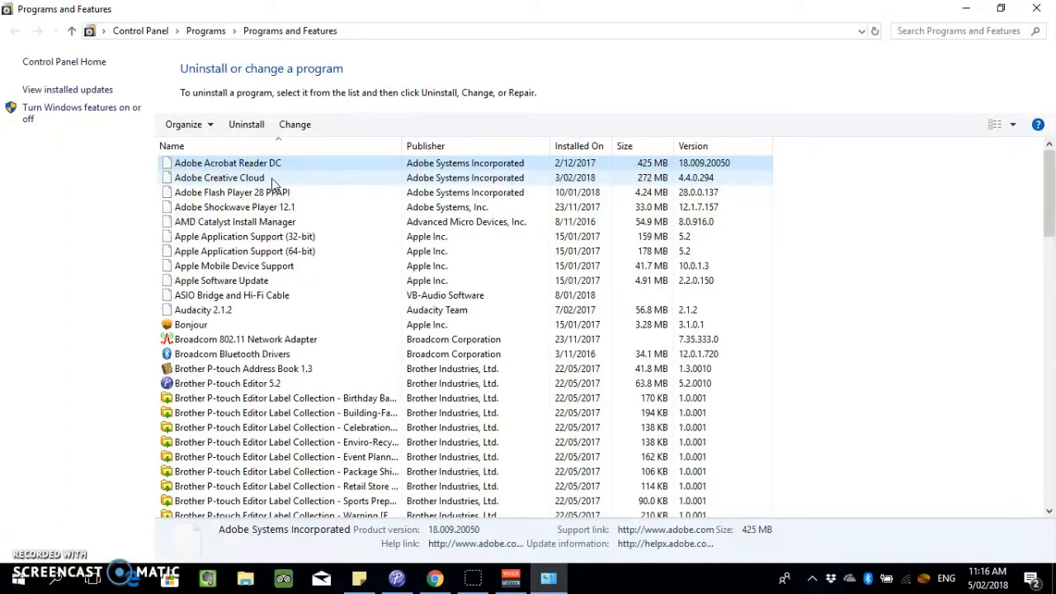
scroll(271, 178, "down", 1)
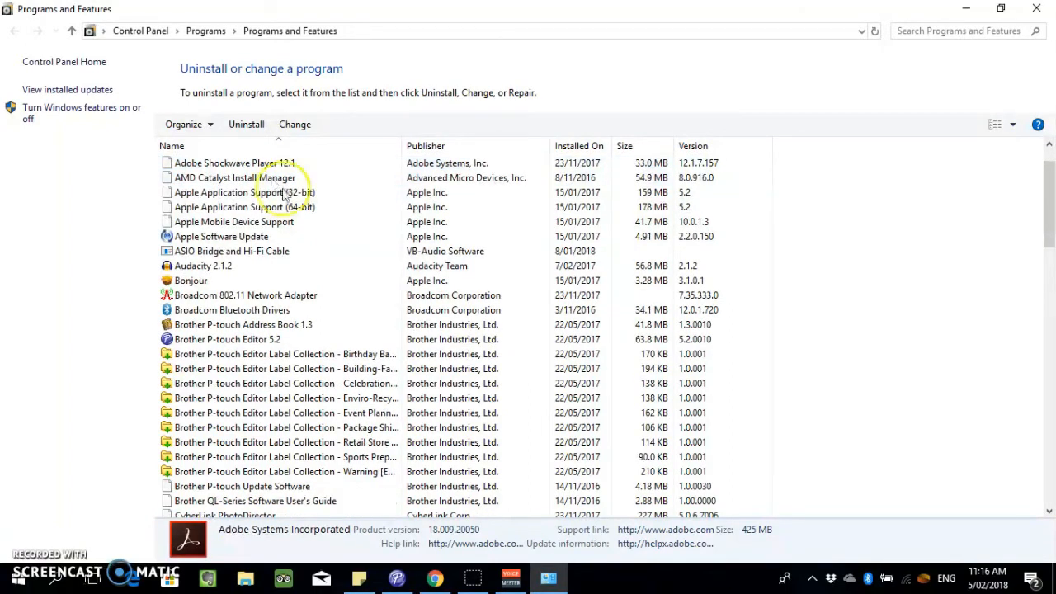
scroll(407, 283, "down", 1)
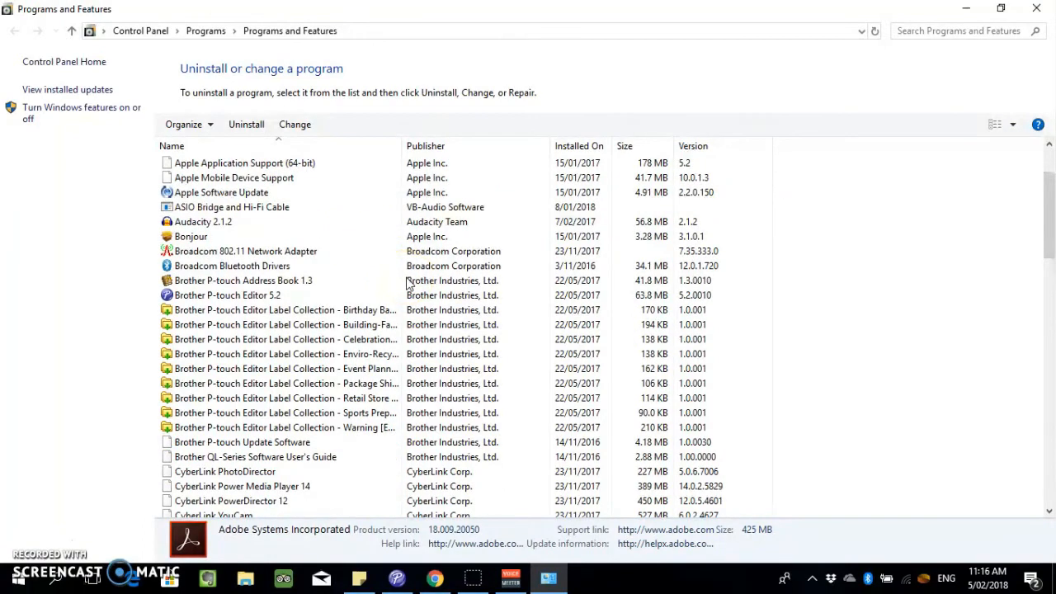
scroll(406, 283, "down", 7)
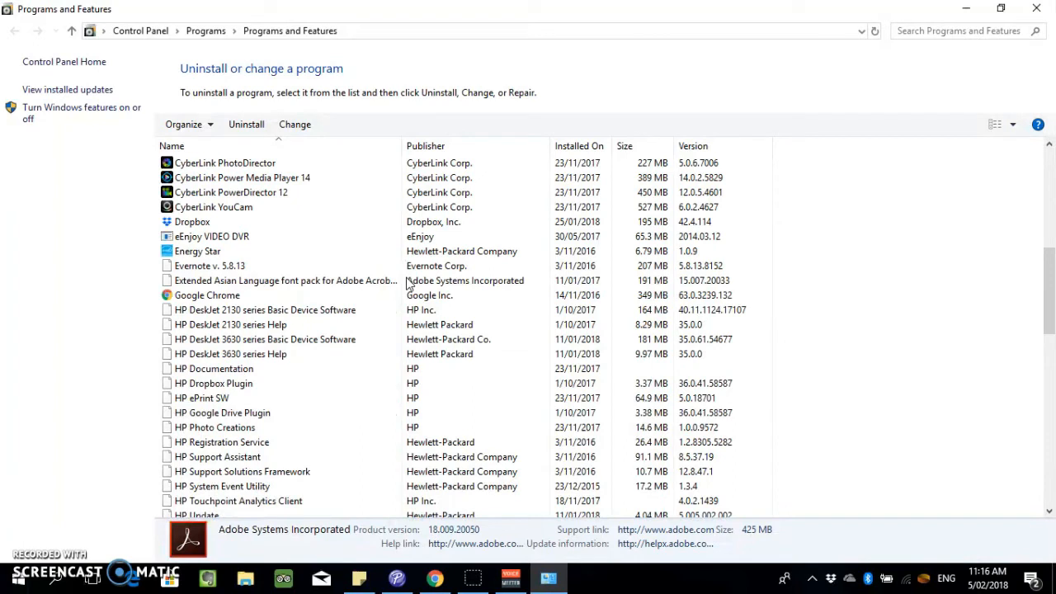
scroll(407, 283, "down", 1)
scroll(407, 283, "down", 2)
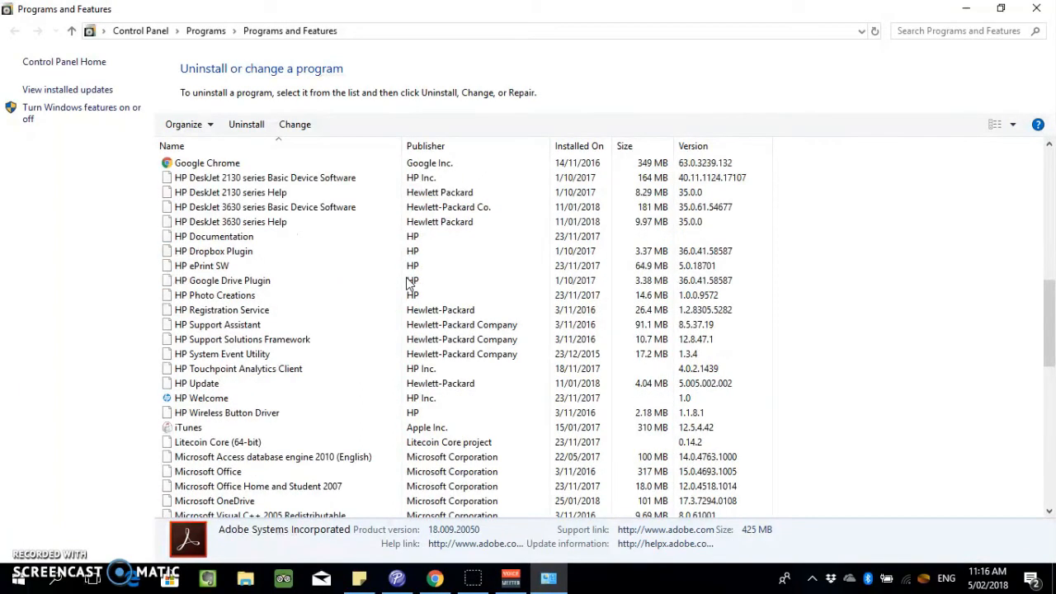
scroll(406, 283, "down", 4)
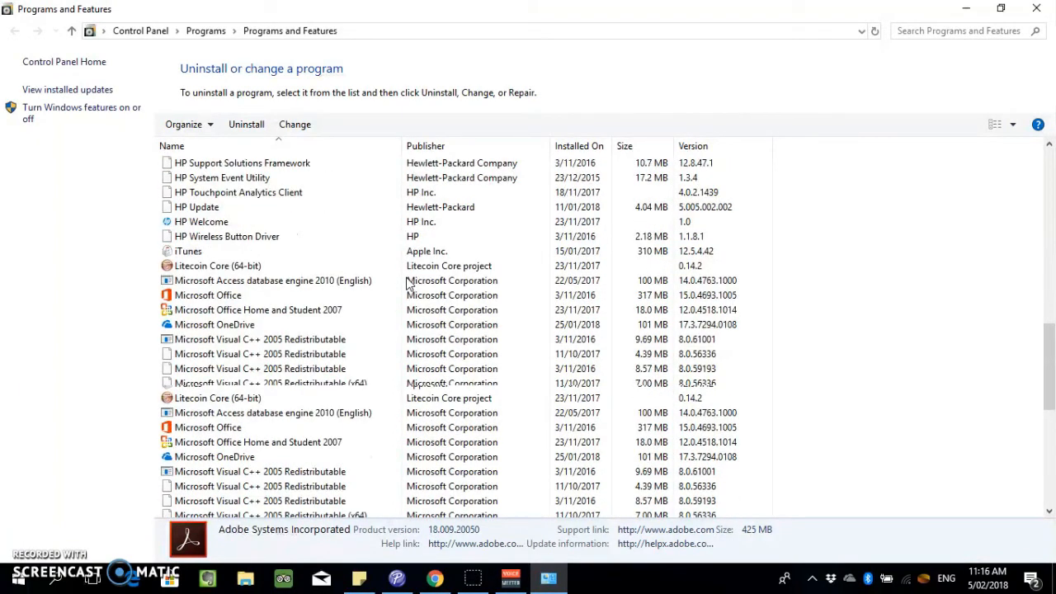
scroll(406, 283, "down", 1)
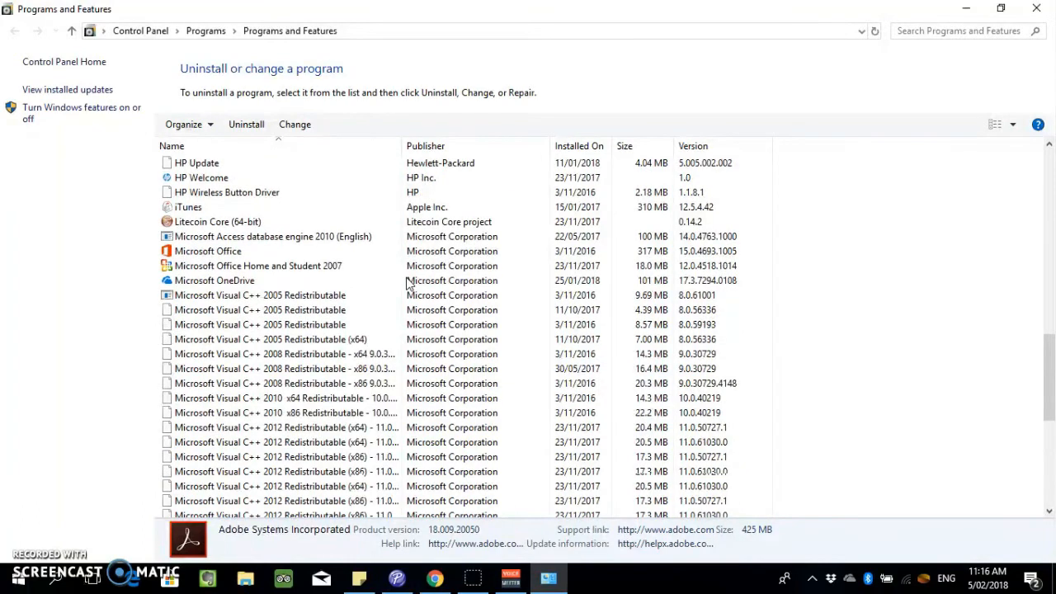
scroll(407, 283, "down", 6)
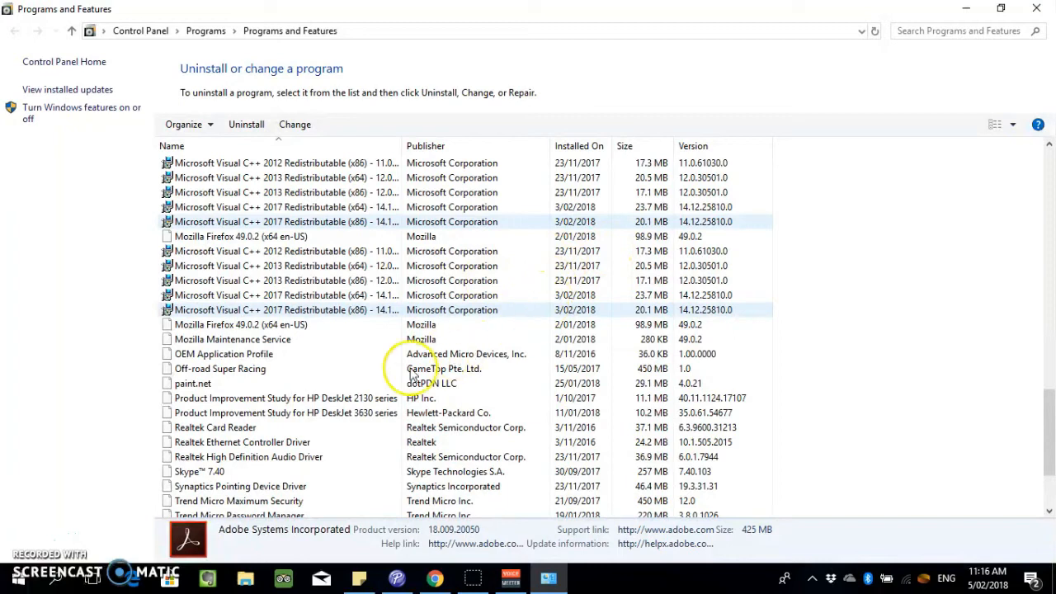
scroll(288, 420, "up", 10)
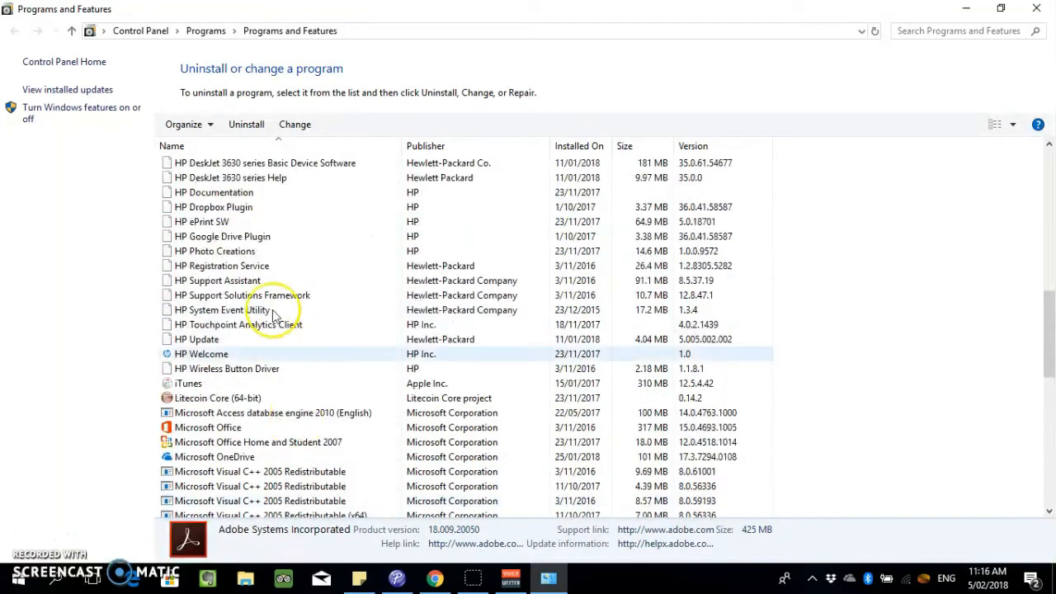
left_click(223, 179)
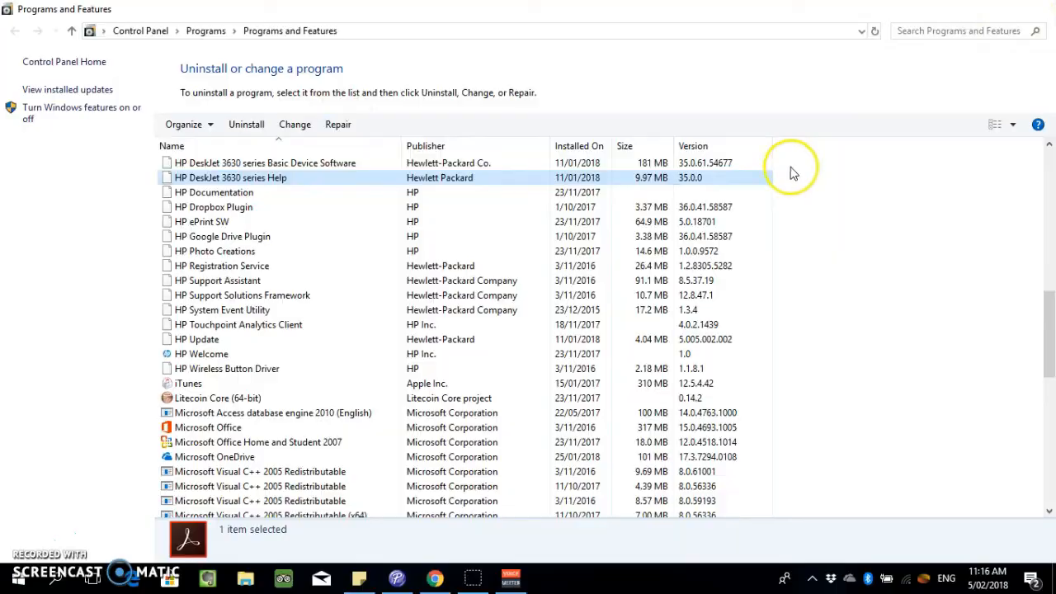
key("super+d")
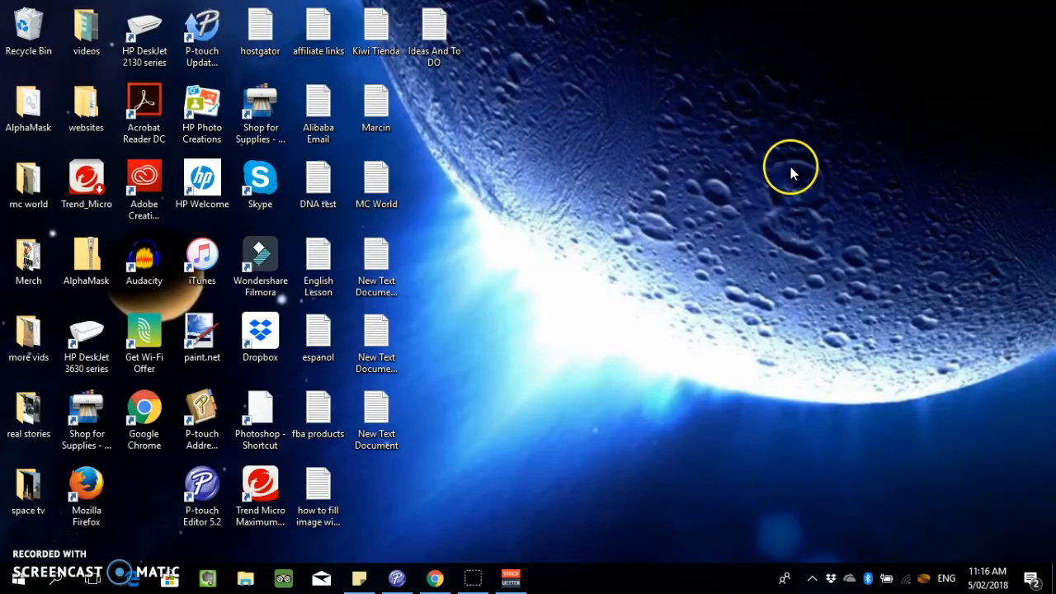
Open Task Manager and display the list of programs that launch at startup.
right_click(578, 584)
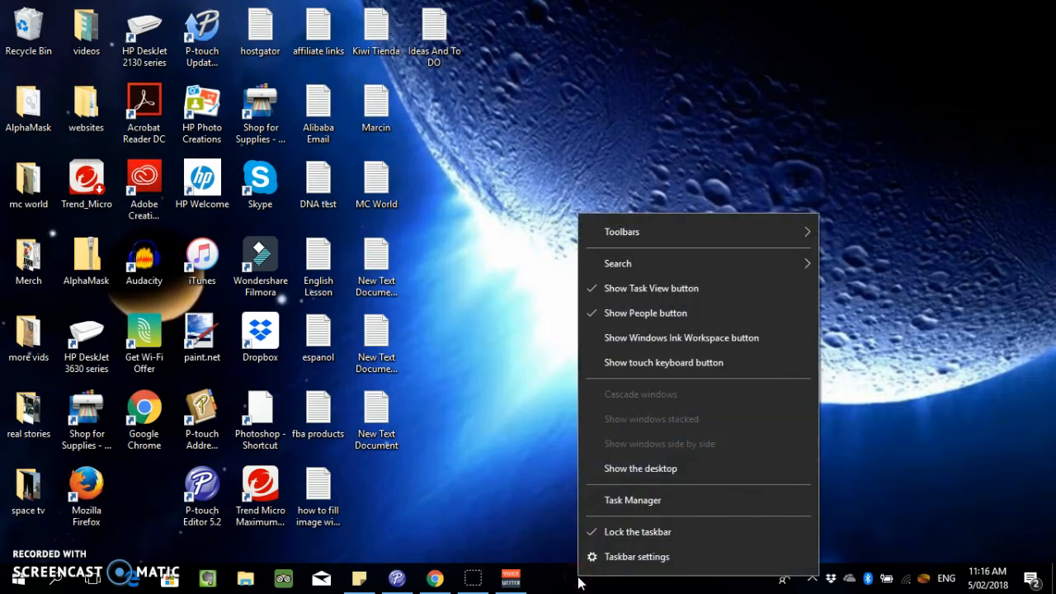
left_click(681, 500)
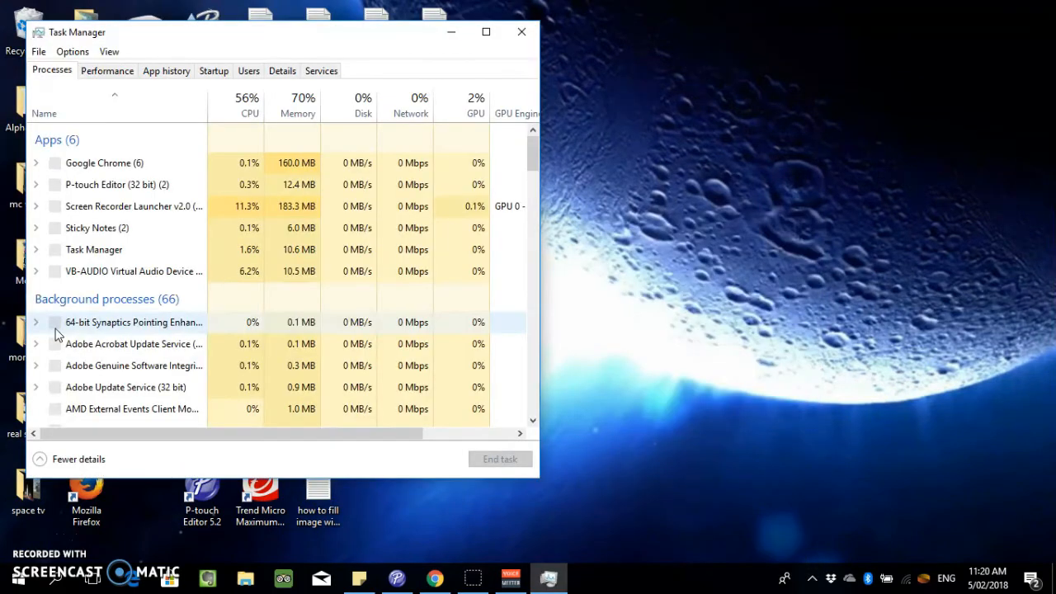
left_click(213, 73)
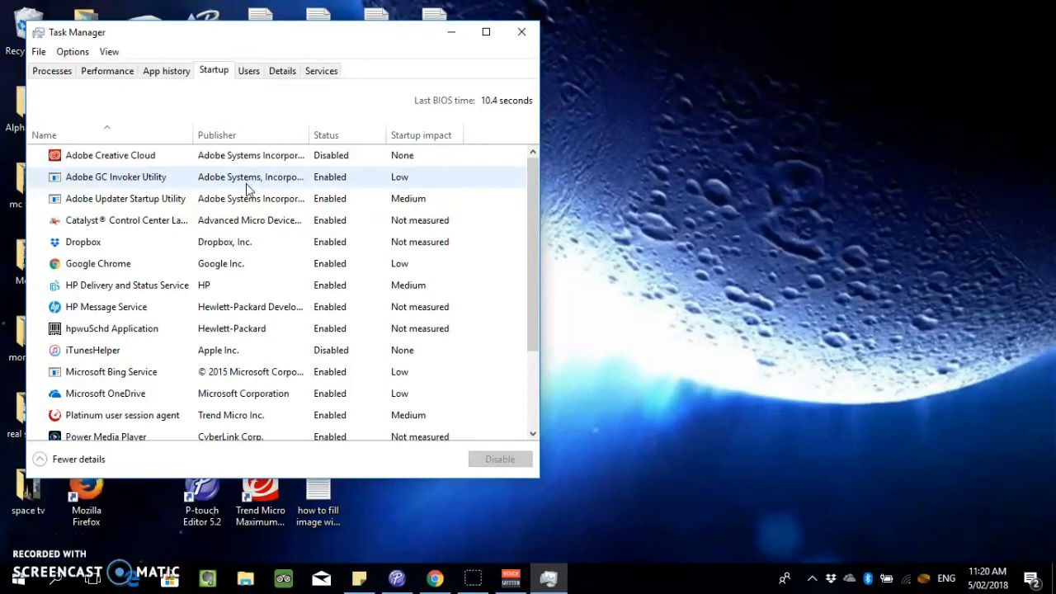
Look through the startup programs and display the available actions for the Skype entry.
scroll(246, 188, "down", 1)
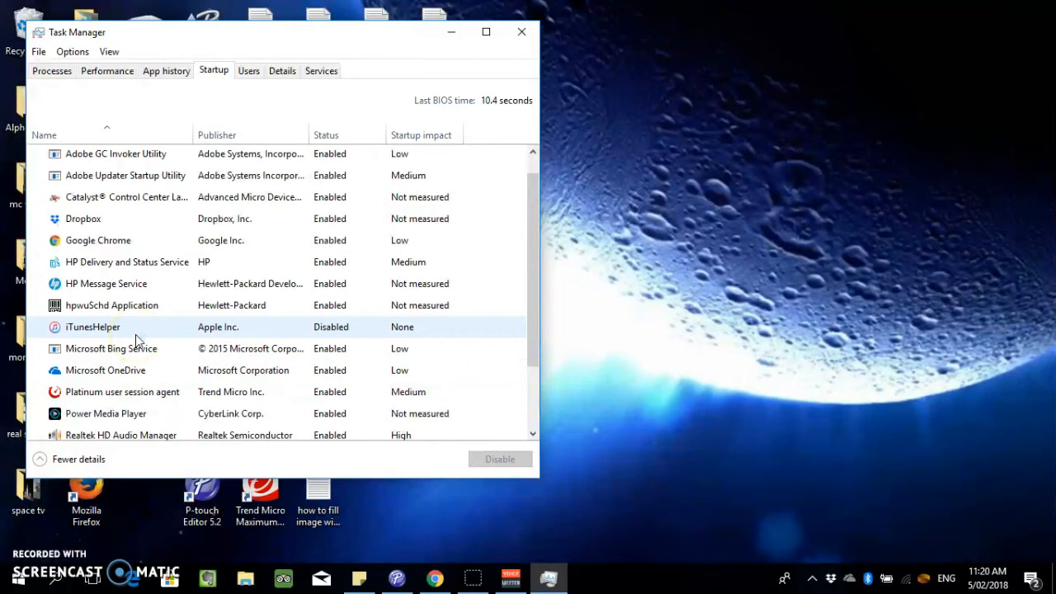
scroll(136, 340, "down", 1)
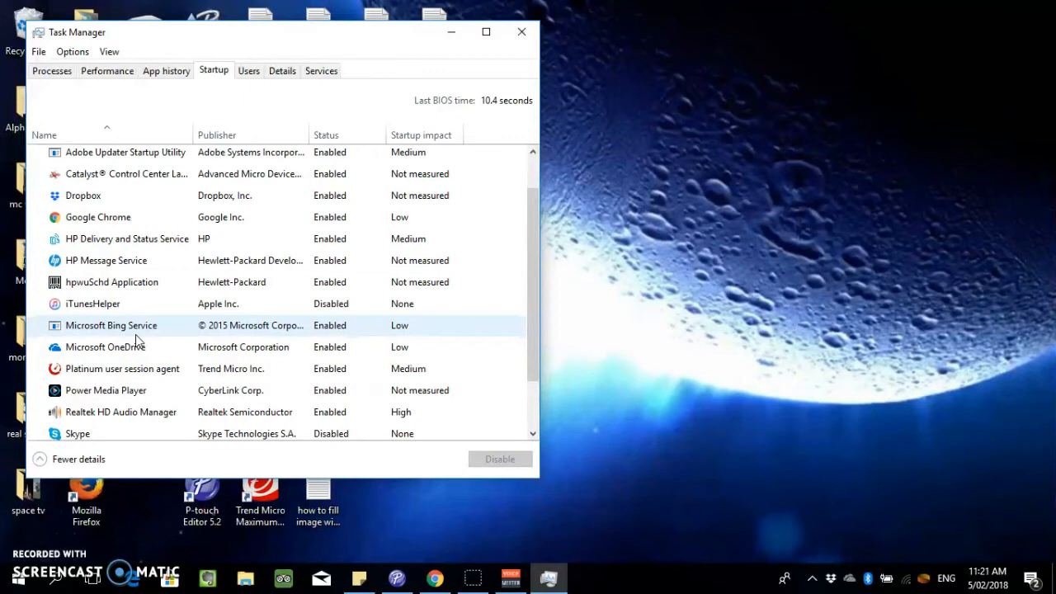
scroll(135, 343, "down", 1)
left_click(166, 404)
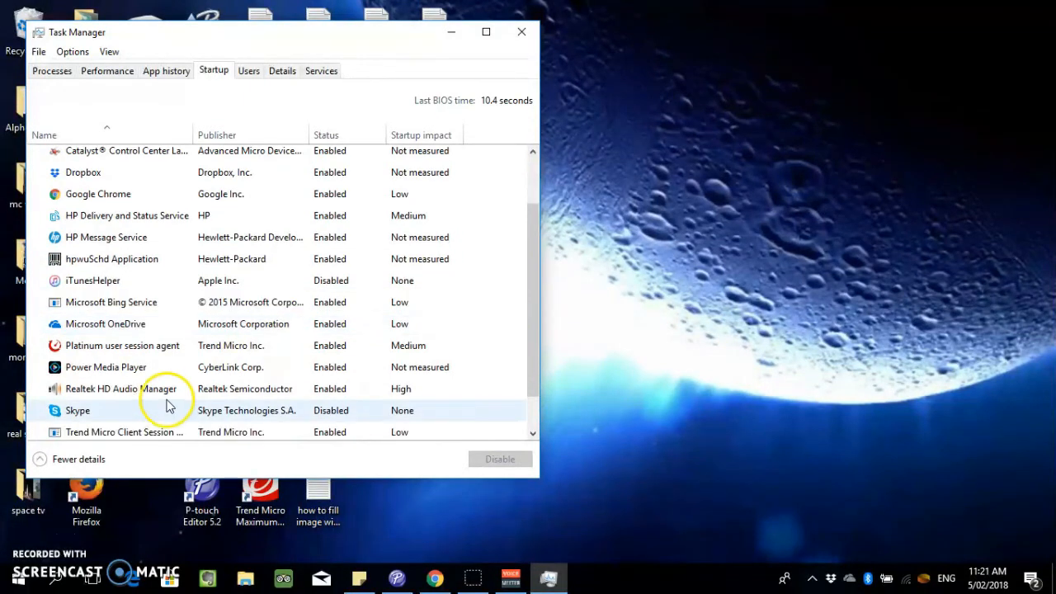
right_click(117, 420)
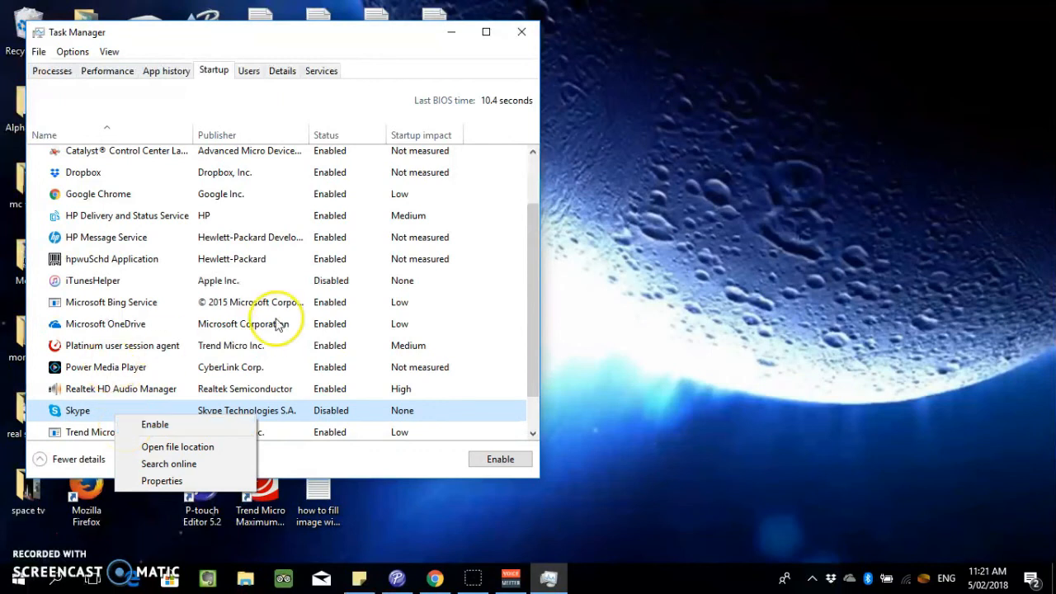
Display the available actions for Microsoft Bing Service without applying one, and select Realtek HD Audio Manager.
left_click(152, 309)
right_click(151, 311)
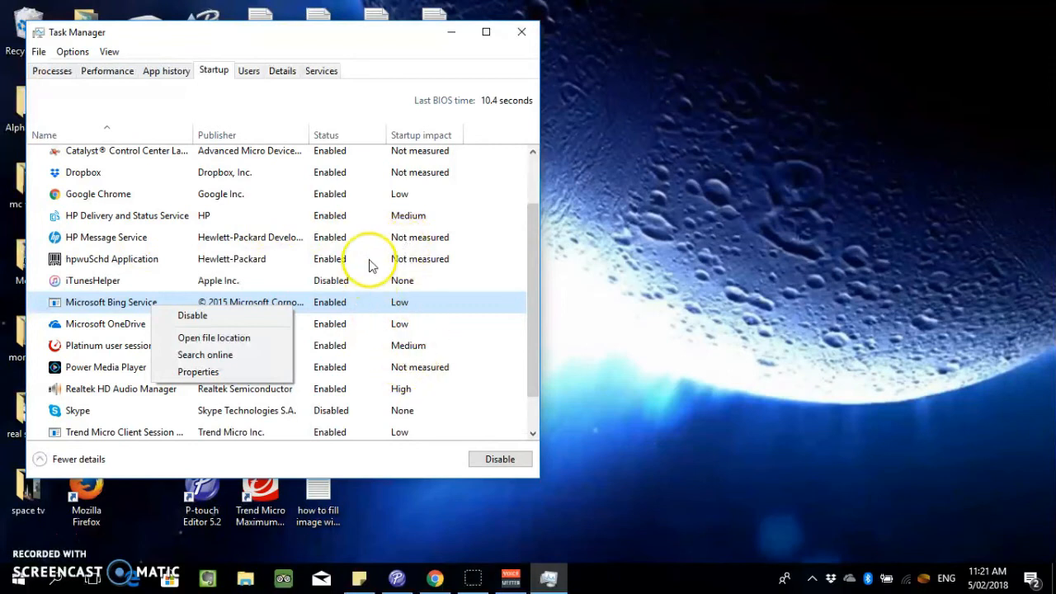
left_click(347, 394)
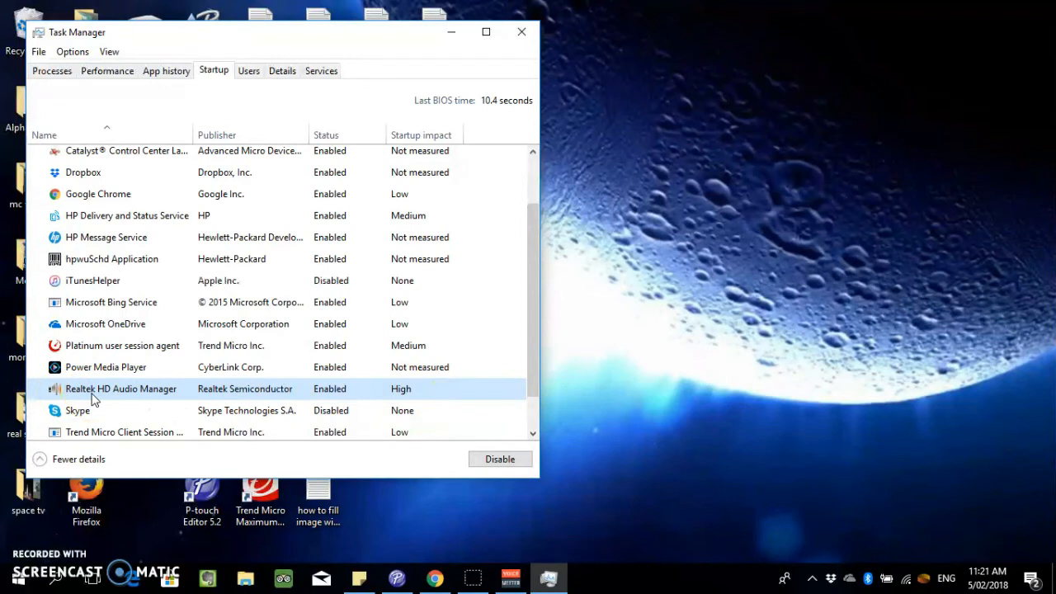
Examine the status and startup impact of the programs from Adobe Creative Cloud down to judge which ones to disable.
scroll(443, 311, "up", 1)
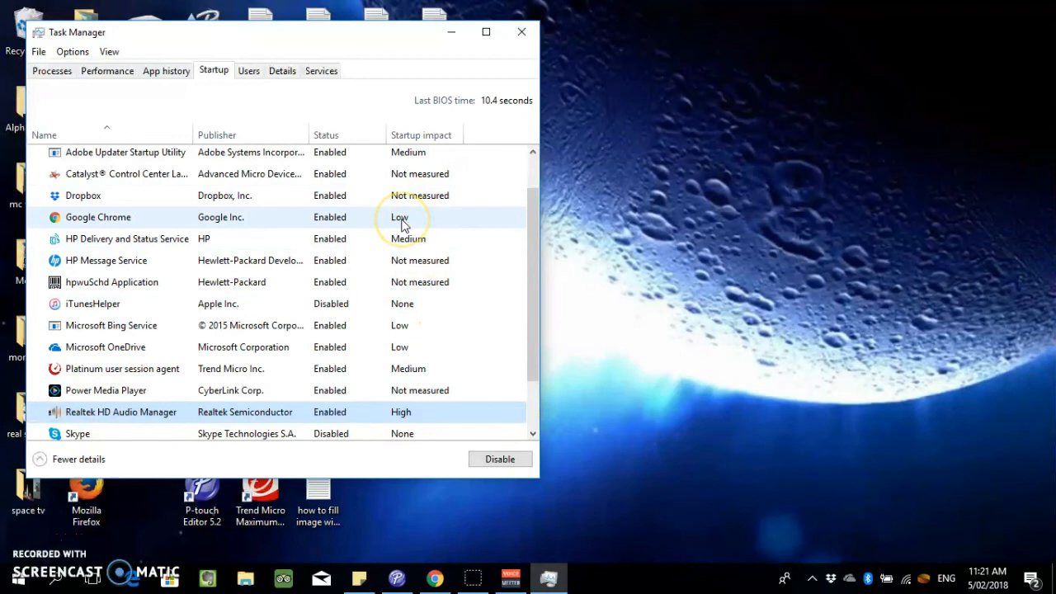
scroll(403, 226, "up", 2)
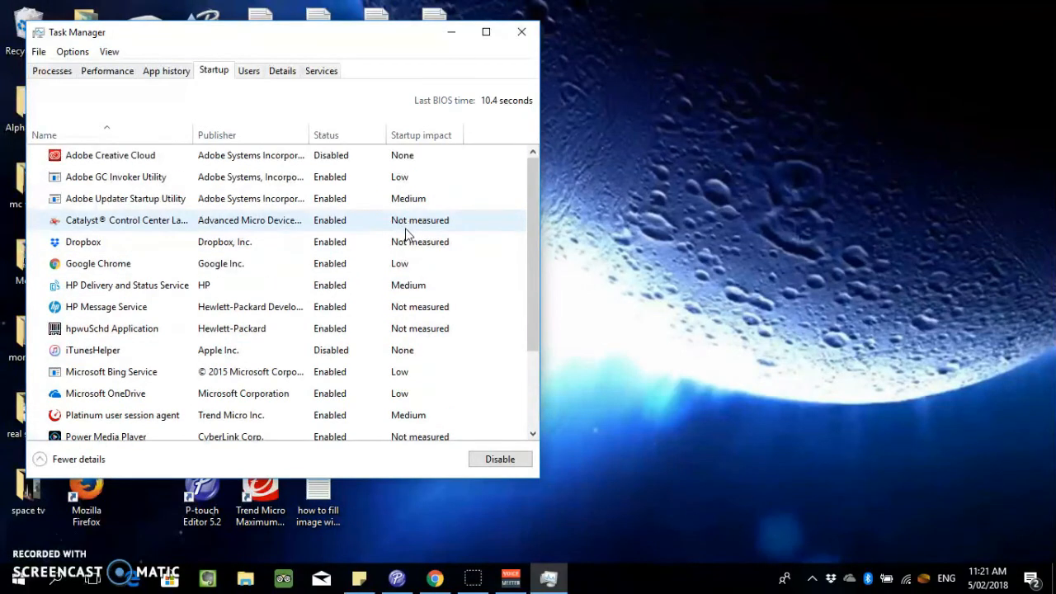
left_click(305, 263)
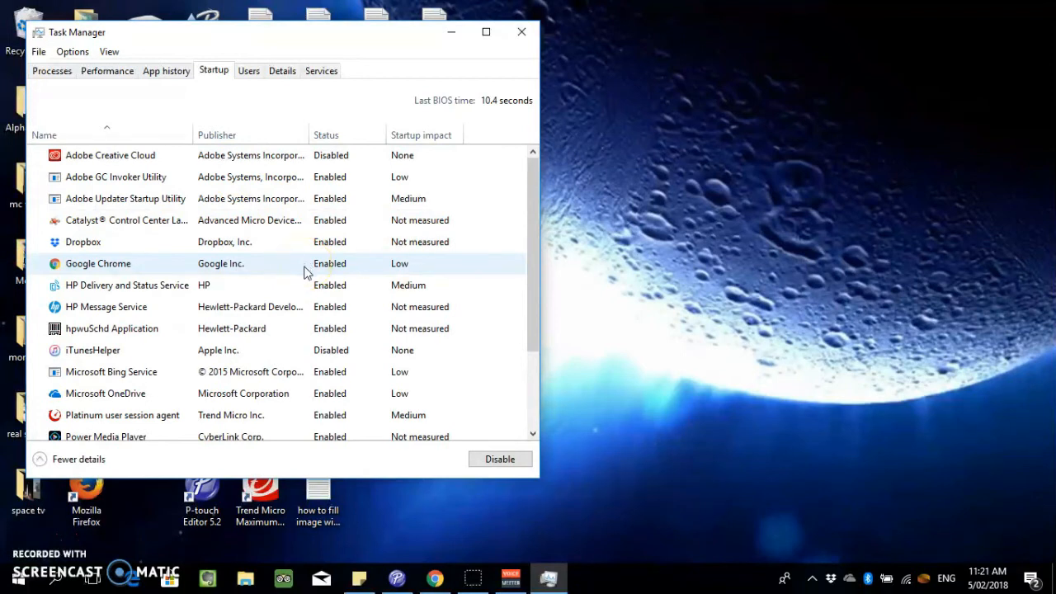
left_click(302, 272)
left_click(285, 266)
scroll(287, 262, "down", 1)
scroll(288, 262, "up", 1)
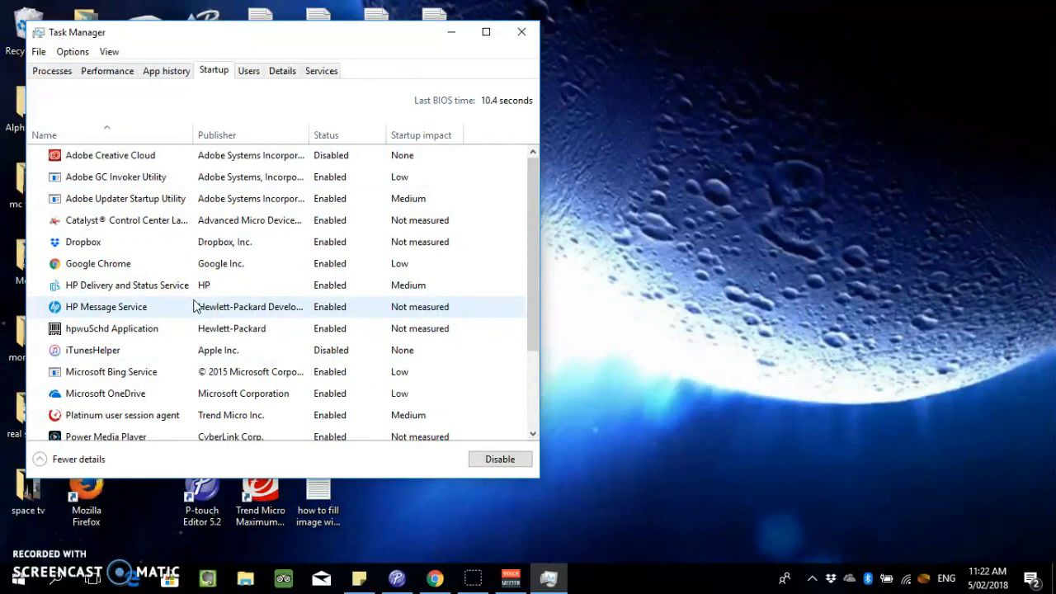
left_click(270, 295)
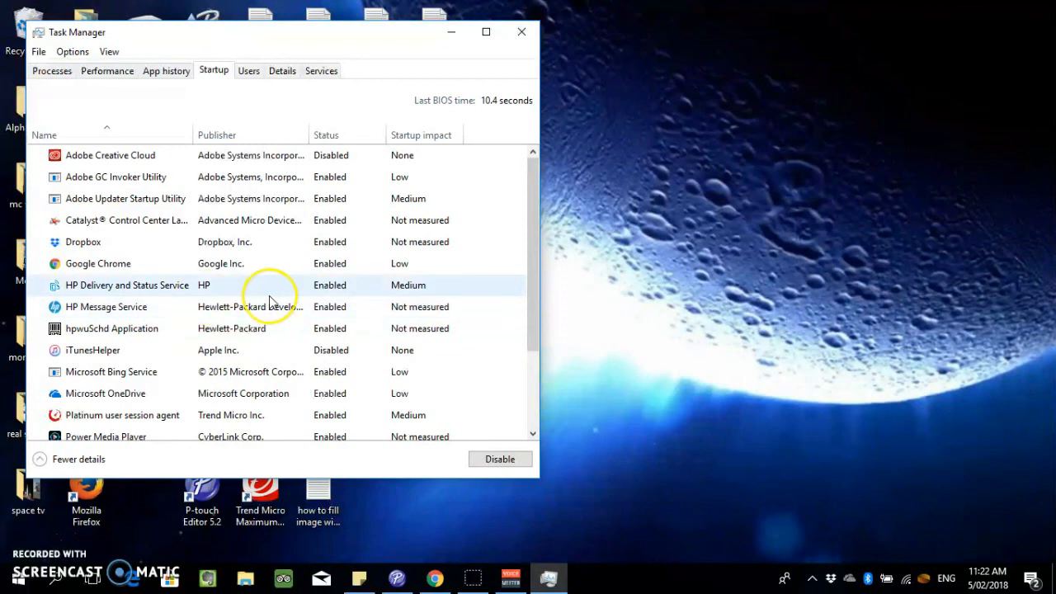